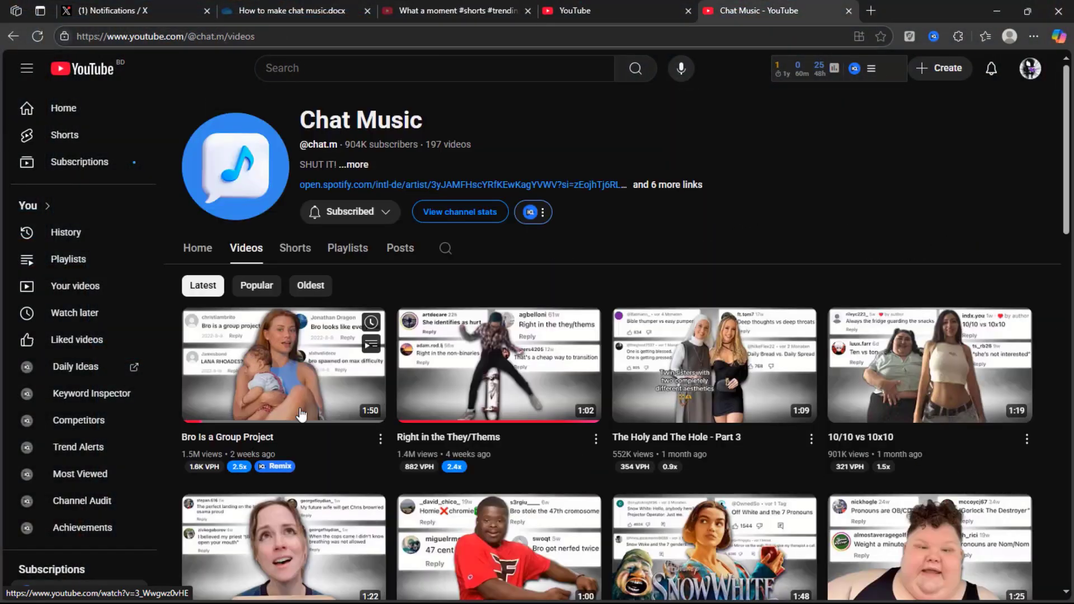
Open the Bro Is a Group Project Short from the Chat Music channel's Videos tab
click(507, 302)
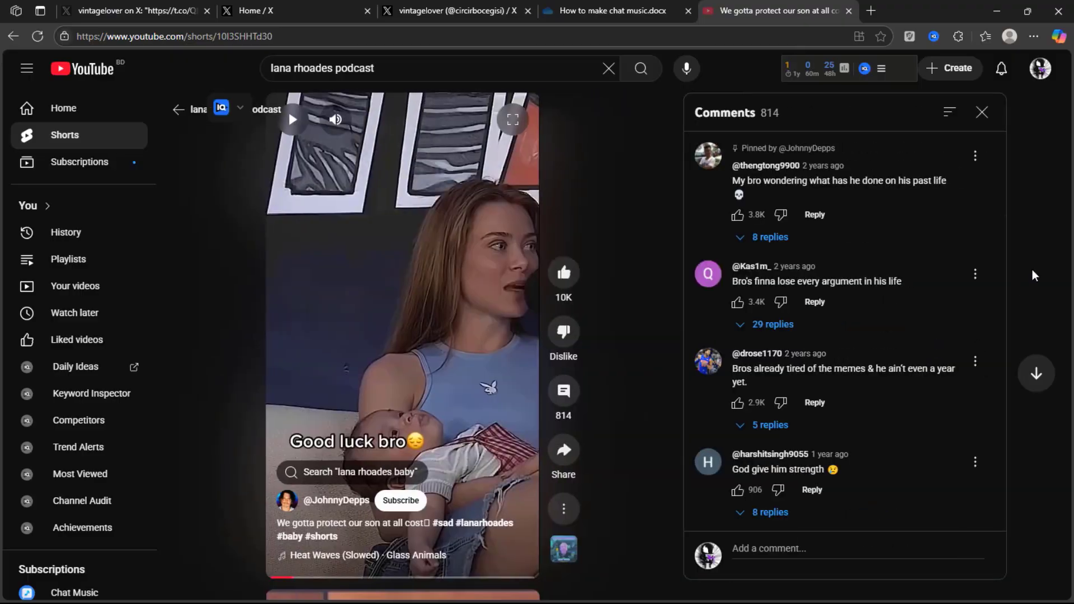
Capture comments with LightShot and save them as numbered JPEGs, starting with Screenshot_1
key(Print)
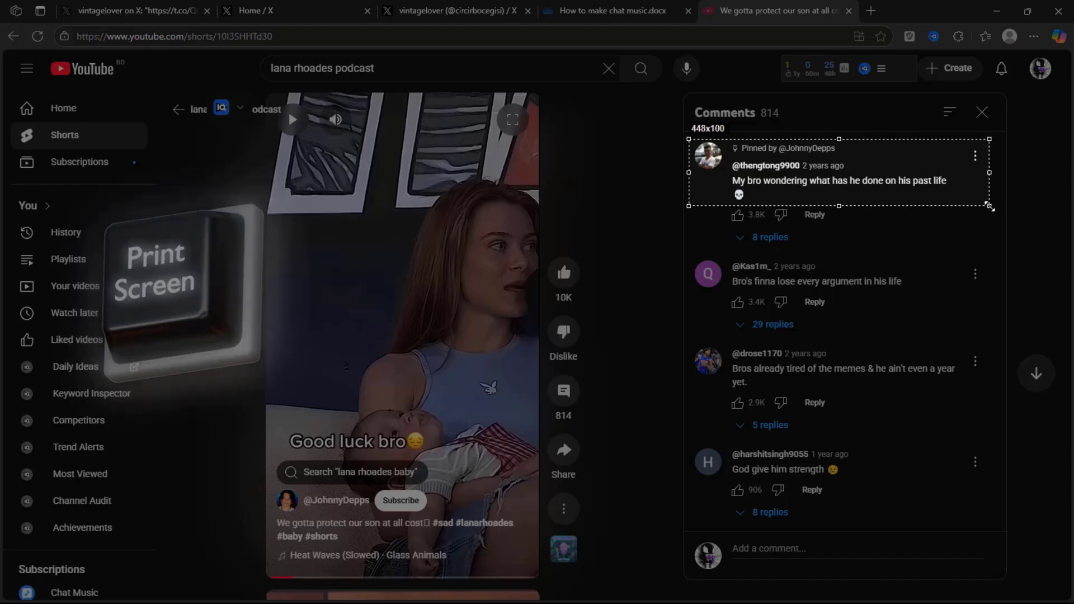
key(ctrl+s)
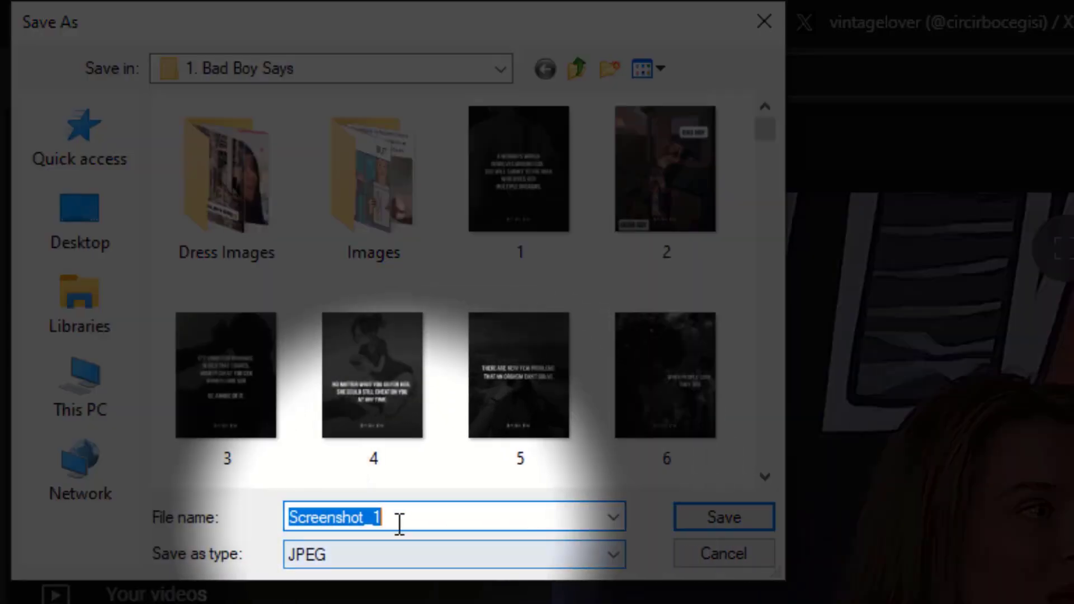
click(431, 518)
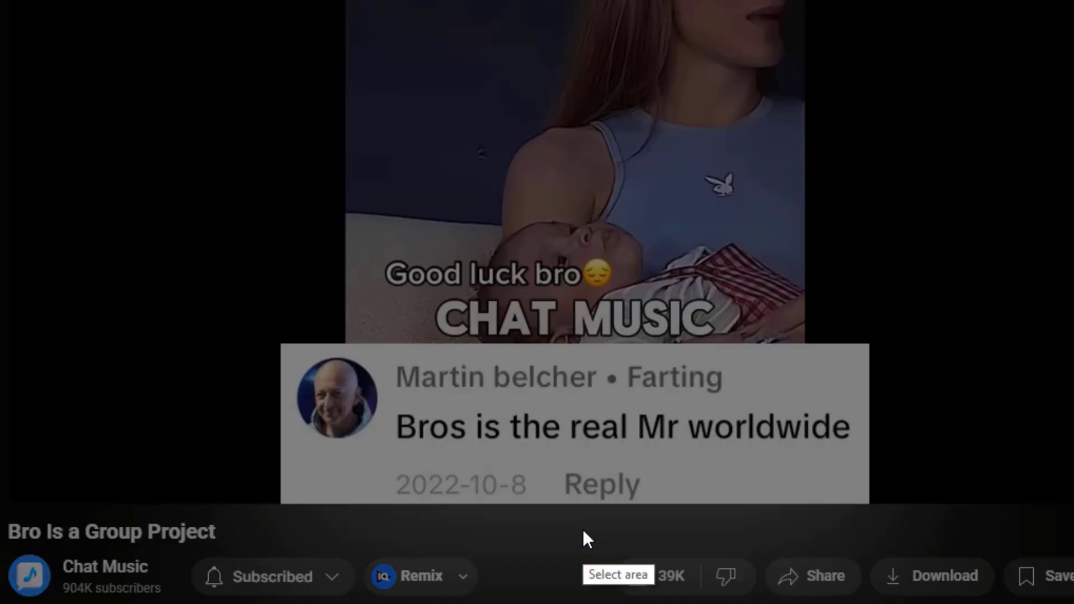
drag(282, 347, 868, 499)
key(ctrl+s)
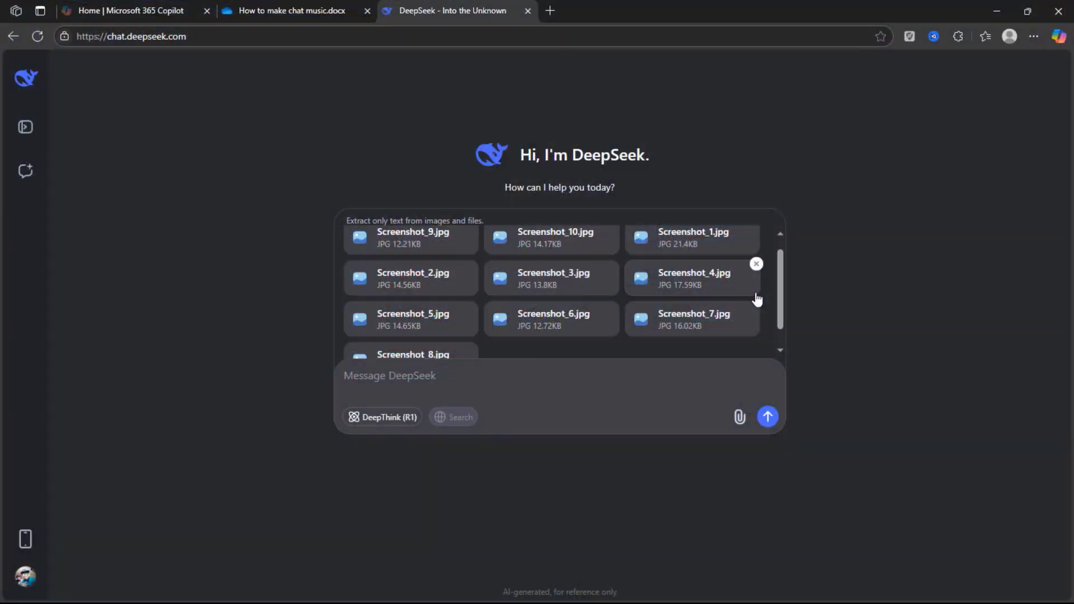
Send the attached screenshots with the prompt to extract each comment's text labelled by file name
scroll(758, 300, down, 1)
scroll(604, 272, up, 1)
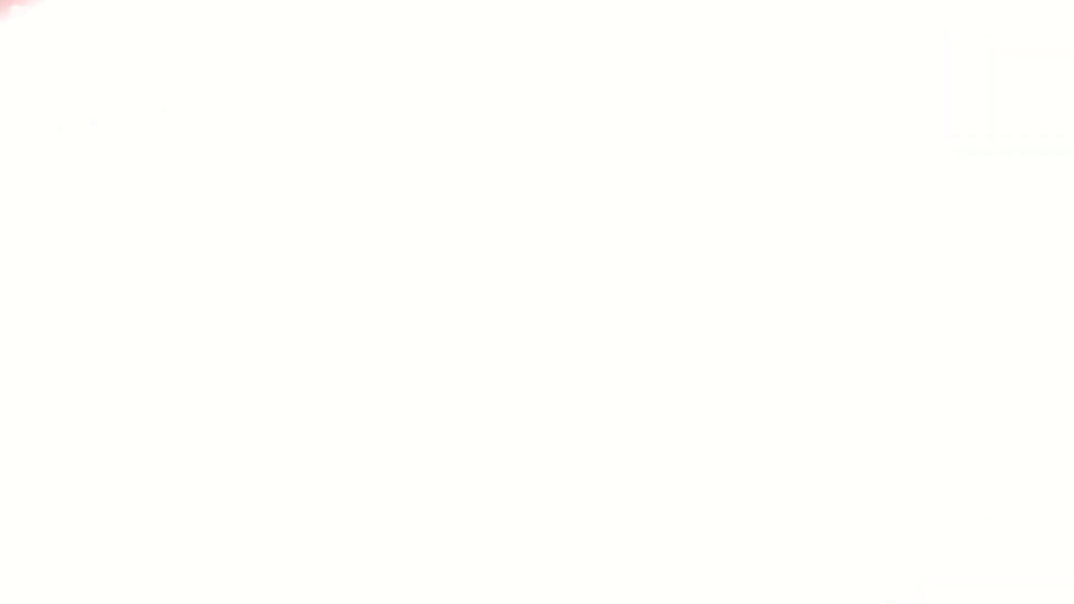
text(Text Extraction & Organization:  Extract all textual content from each image  Format each entry with its corresponding filename as follows: Example: Screenshot_1.jpg: "Full comment text with original formatting")
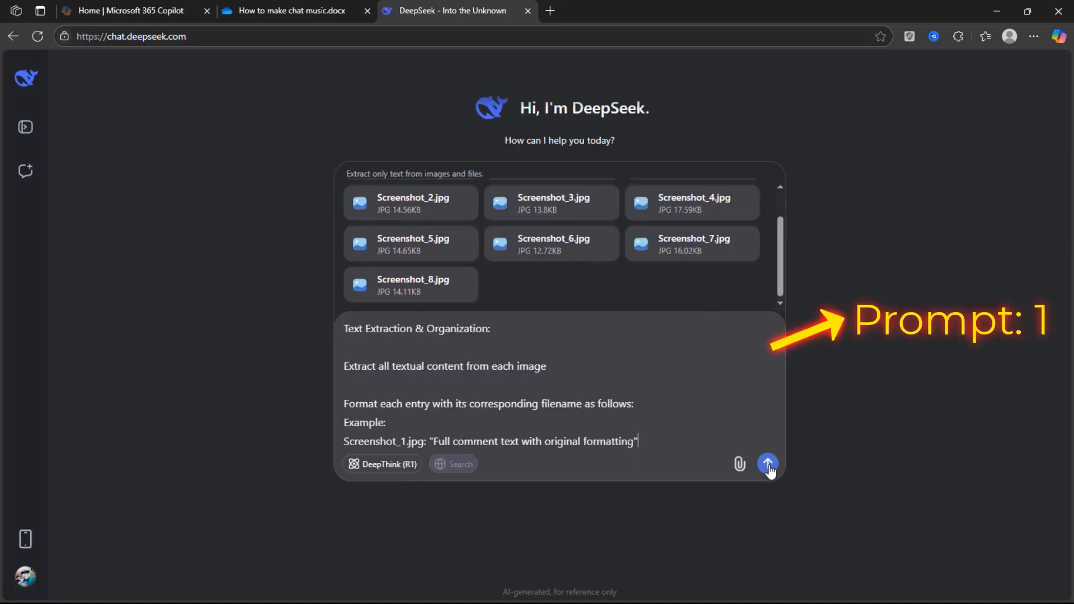
click(766, 414)
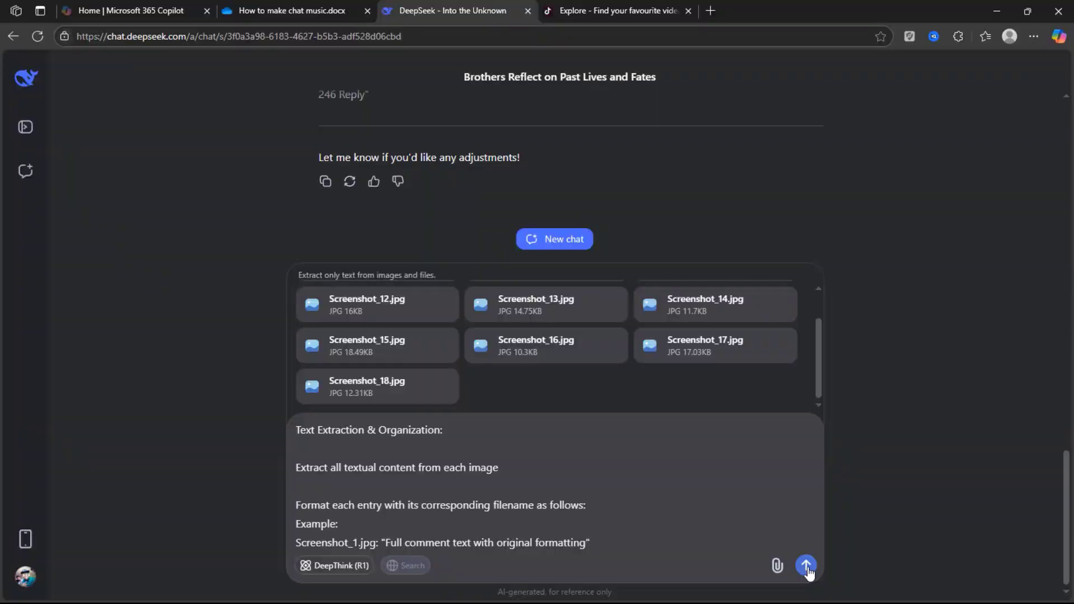
Send the next screenshot batch, then request a numbered list of all extracted comments
key(Return)
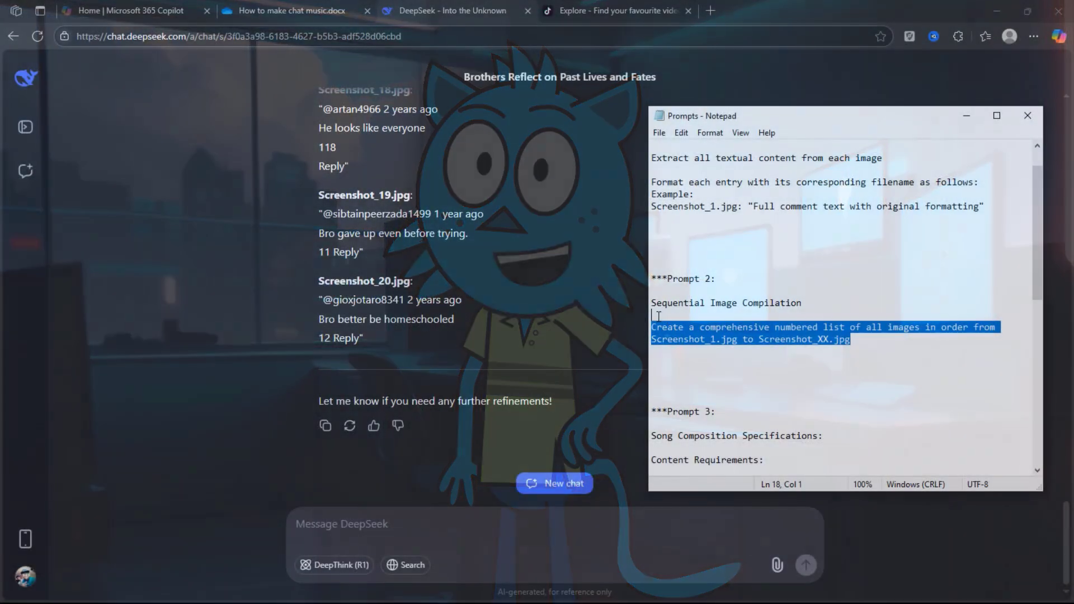
drag(652, 329, 652, 308)
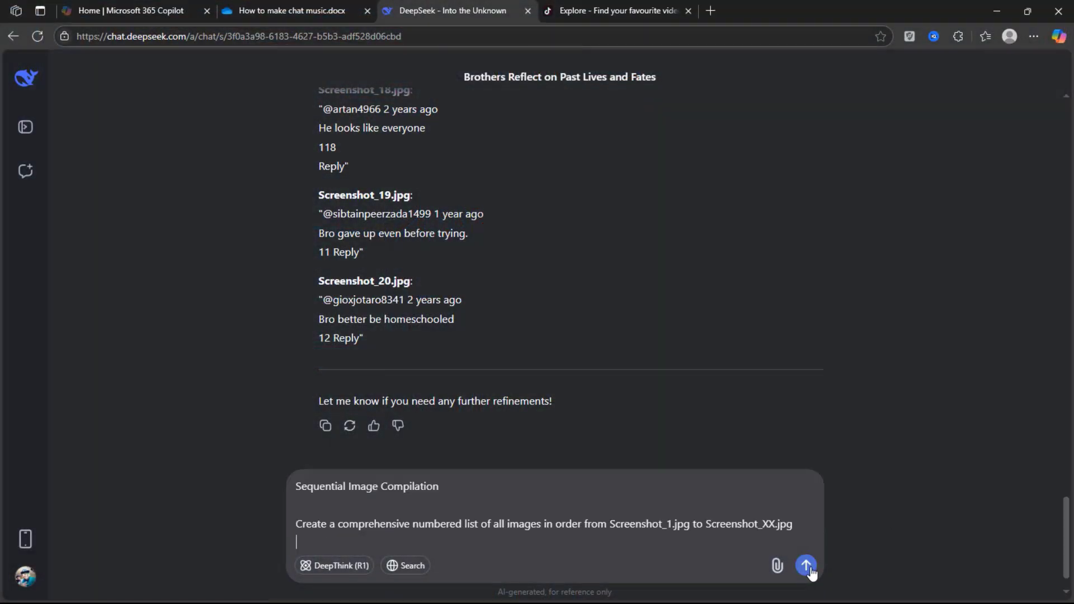
click(806, 565)
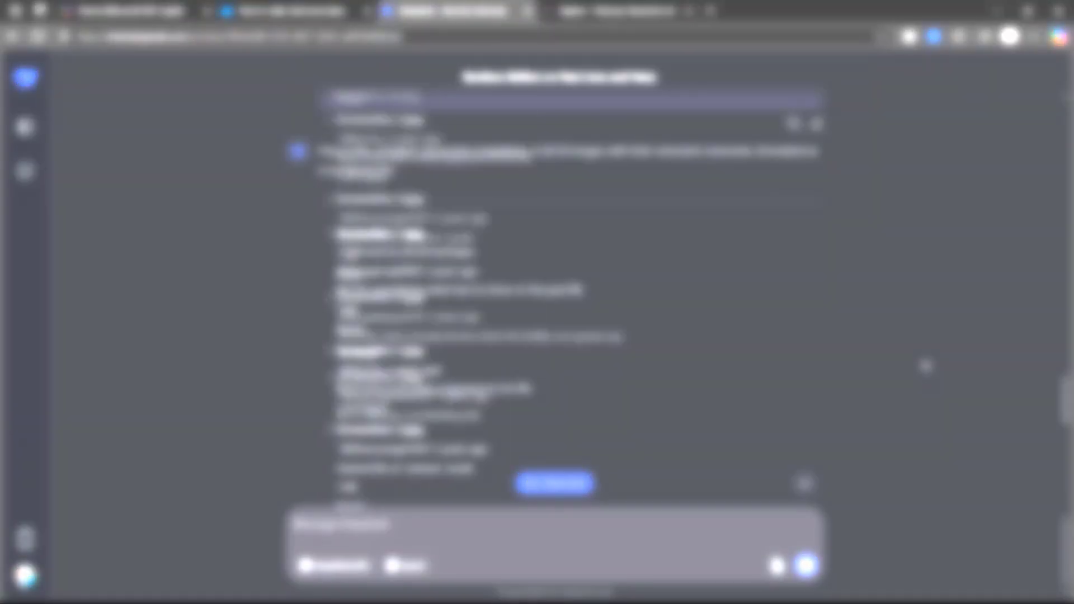
Request a rhyming song that uses each of the 20 comments once
drag(335, 145, 580, 311)
scroll(574, 293, down, 15)
scroll(580, 312, down, 6)
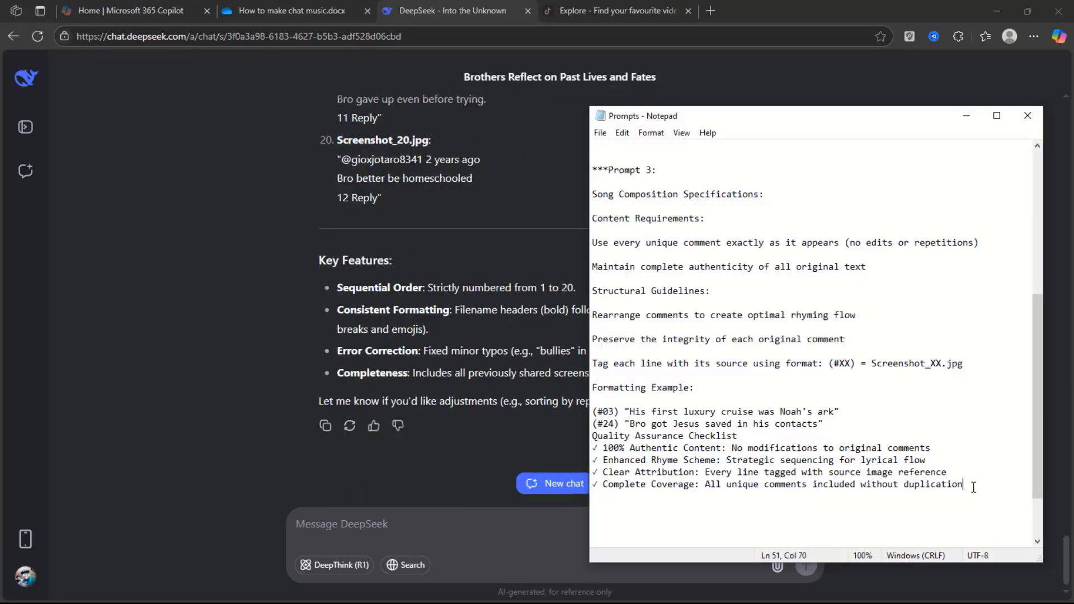
drag(963, 484, 682, 325)
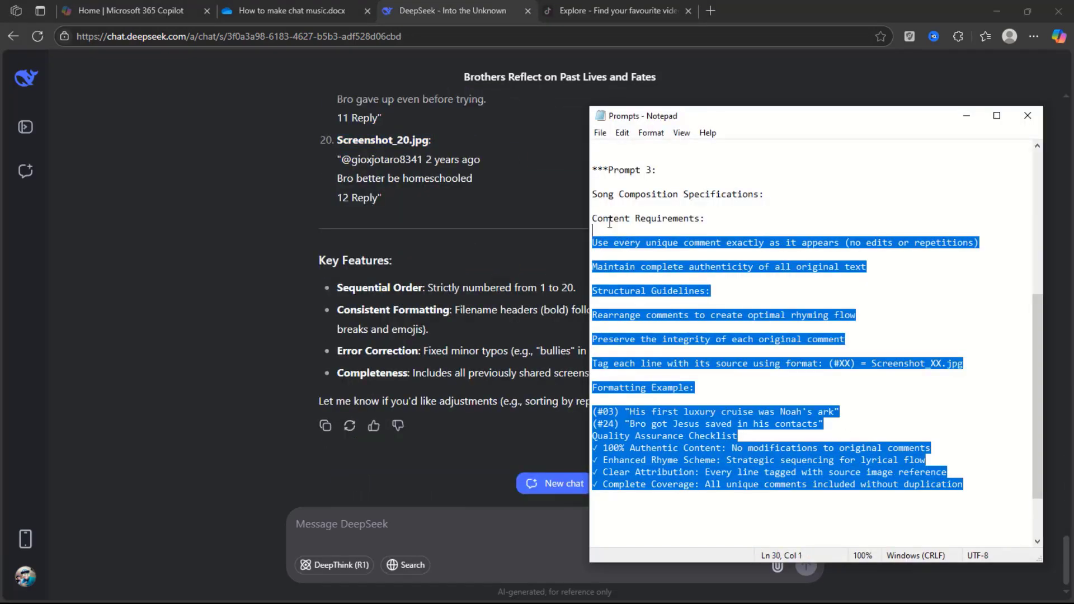
key(ctrl+c)
key(ctrl+v)
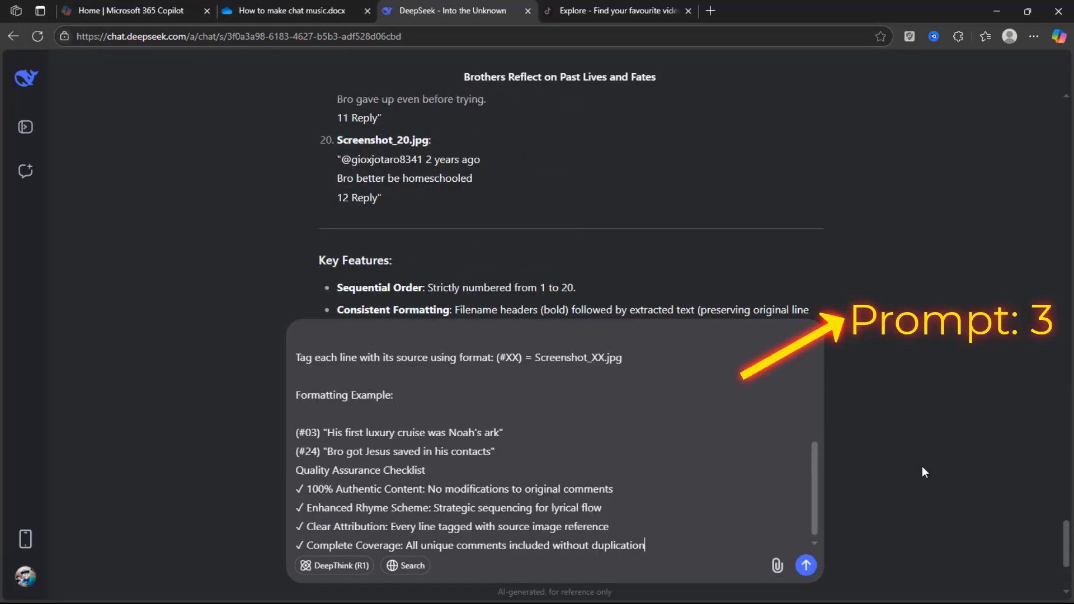
click(806, 567)
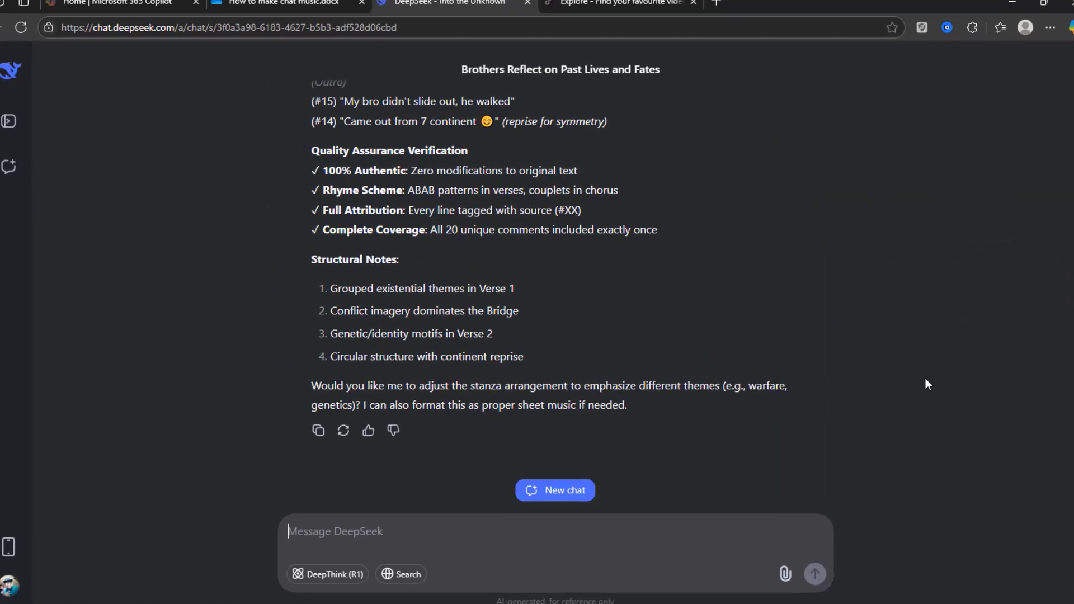
Send the cleanup prompt asking for the song lyrics with attributions removed
scroll(926, 378, up, 10)
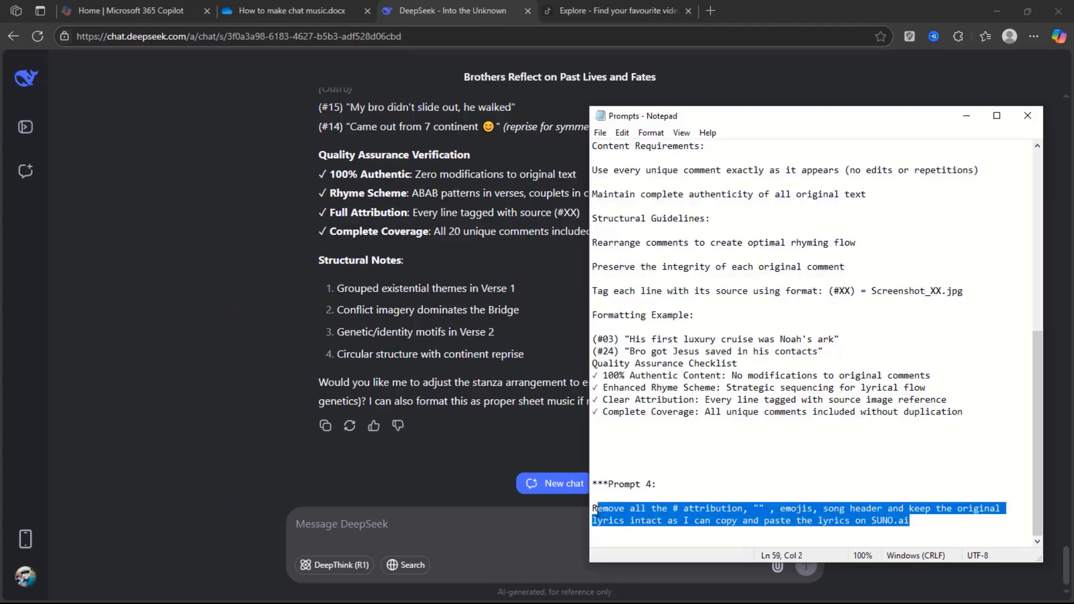
right_click(629, 517)
click(680, 367)
click(386, 529)
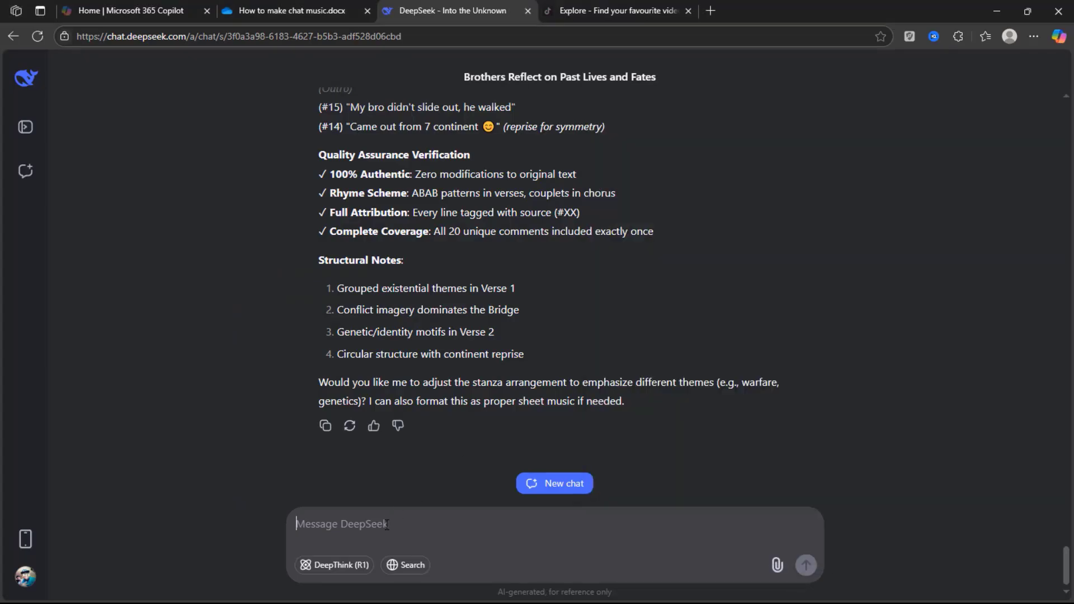
right_click(381, 531)
click(414, 392)
click(805, 567)
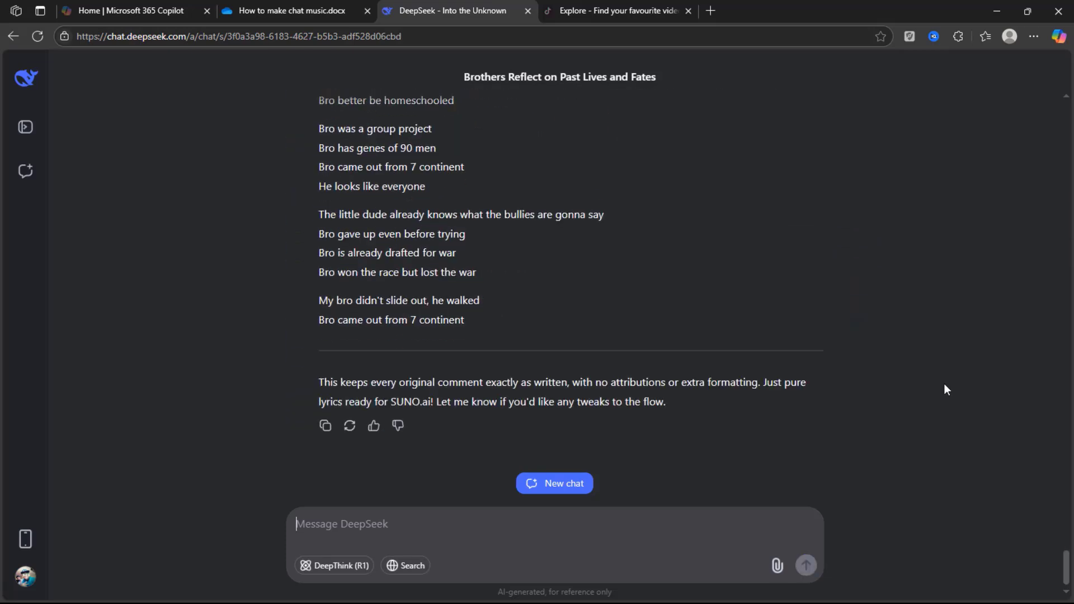
Select the clean, attribution-free lyrics DeepSeek returned
scroll(944, 384, up, 6)
drag(319, 226, 352, 227)
scroll(569, 245, down, 5)
drag(570, 245, 541, 371)
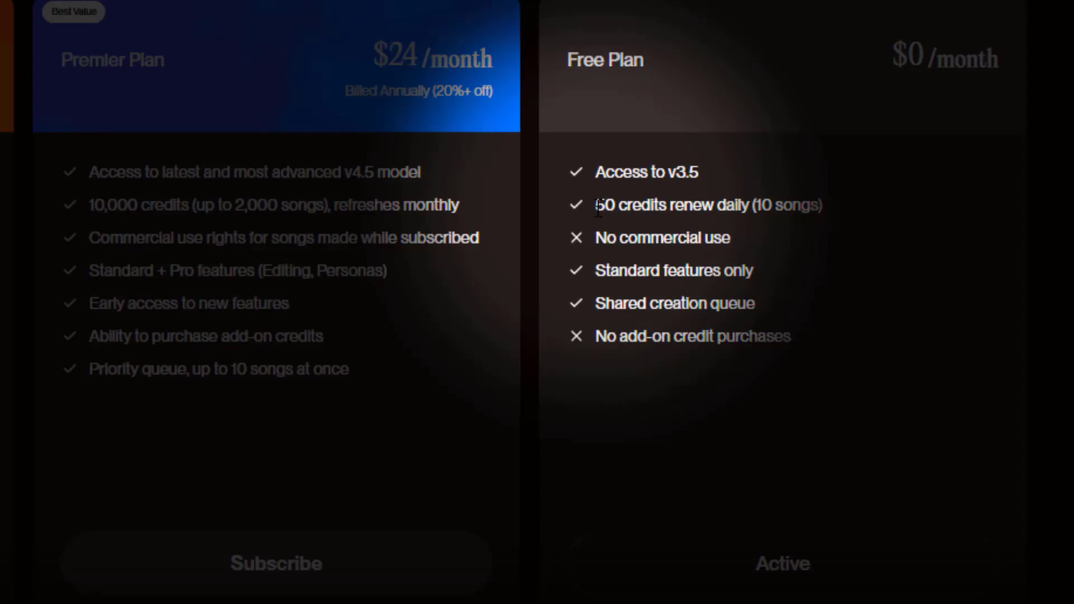
Paste the cleaned DeepSeek lyrics into the Lyrics box of Suno's Custom form
drag(595, 204, 822, 205)
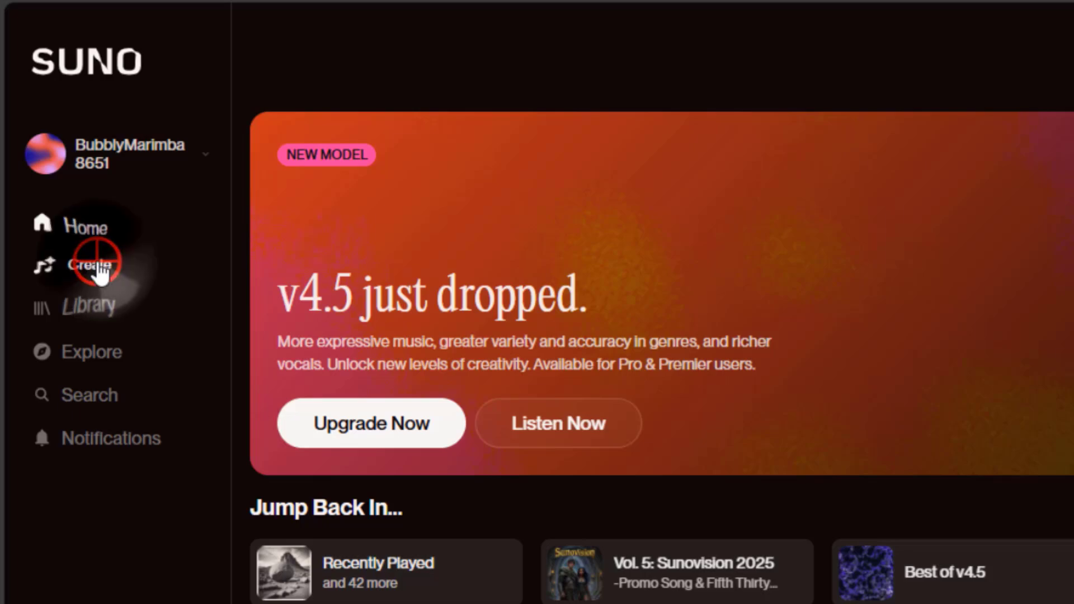
click(95, 267)
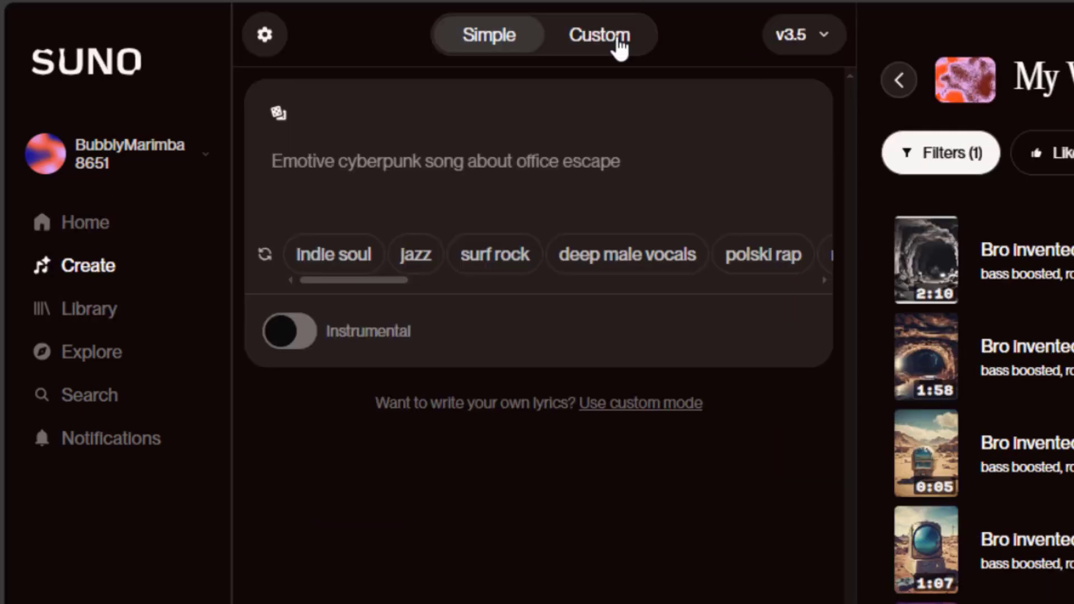
click(618, 40)
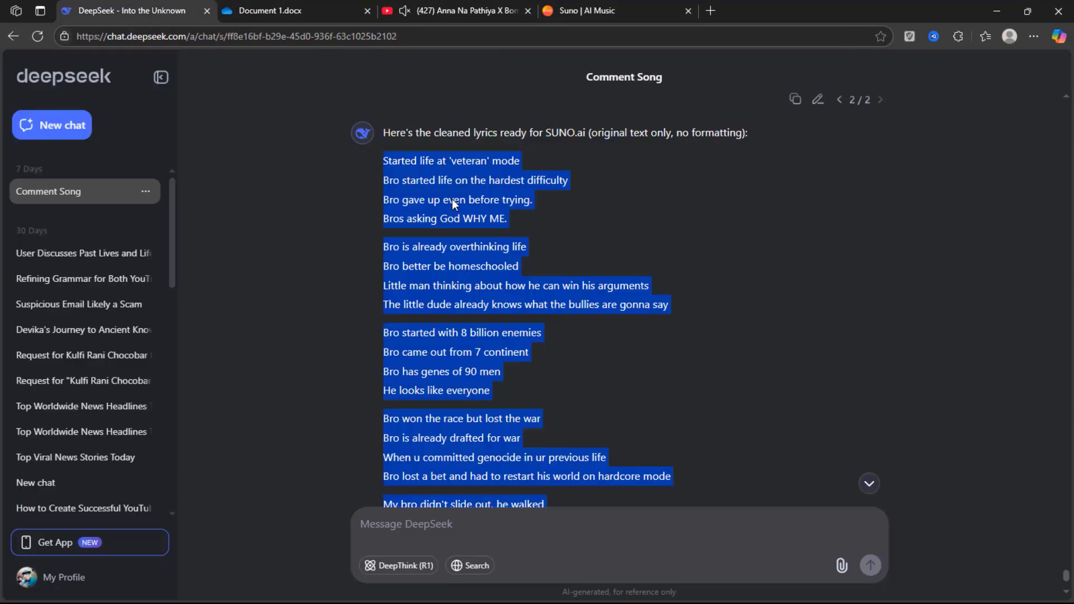
right_click(452, 199)
click(485, 214)
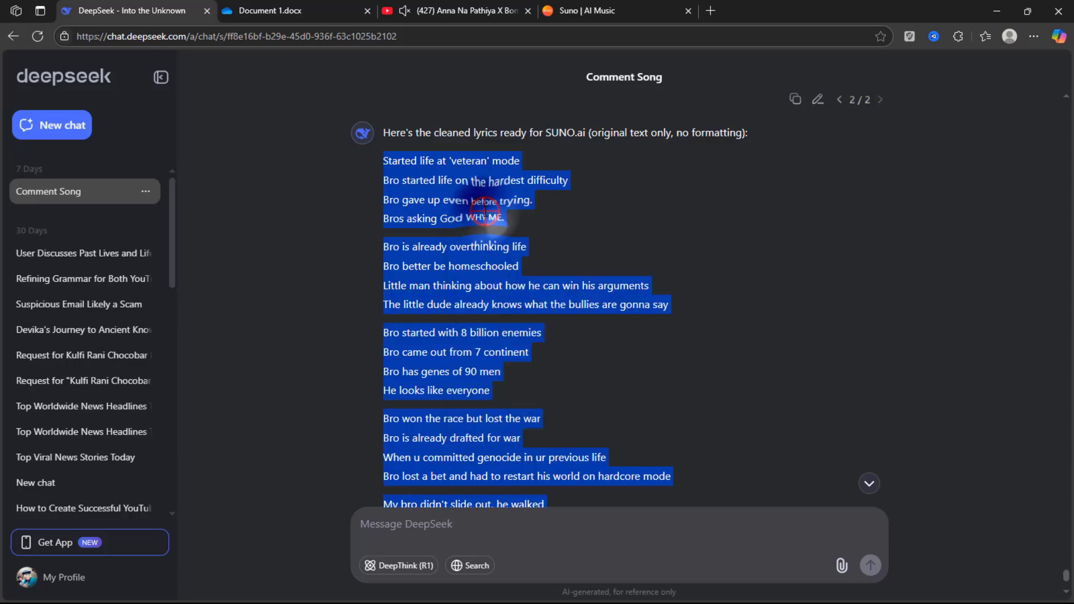
right_click(227, 163)
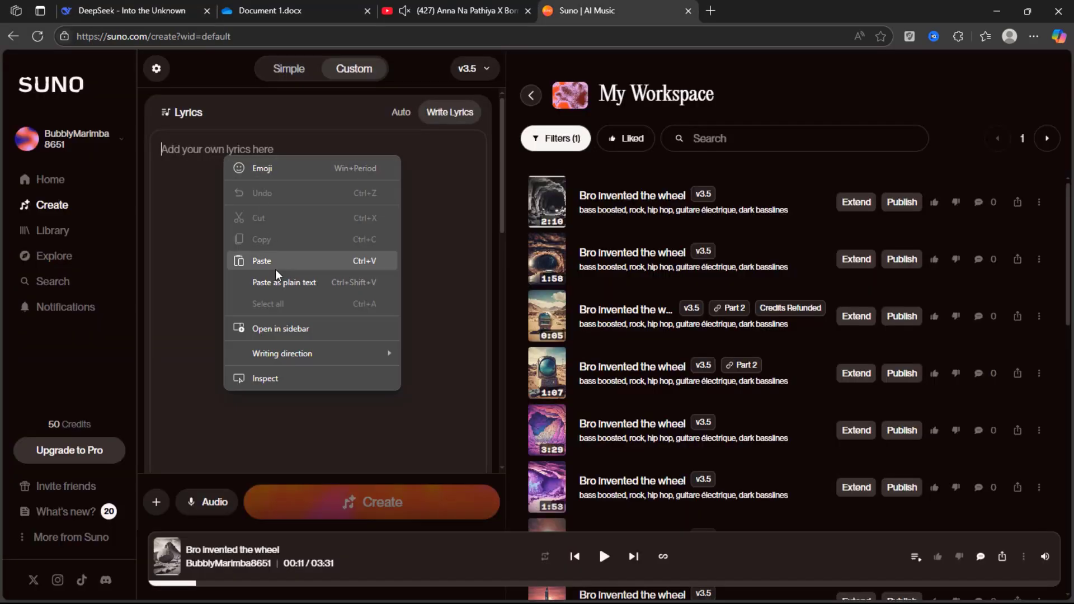
click(276, 274)
Set the song styles to bass boosted, rock, hip hop
scroll(277, 274, down, 5)
click(209, 290)
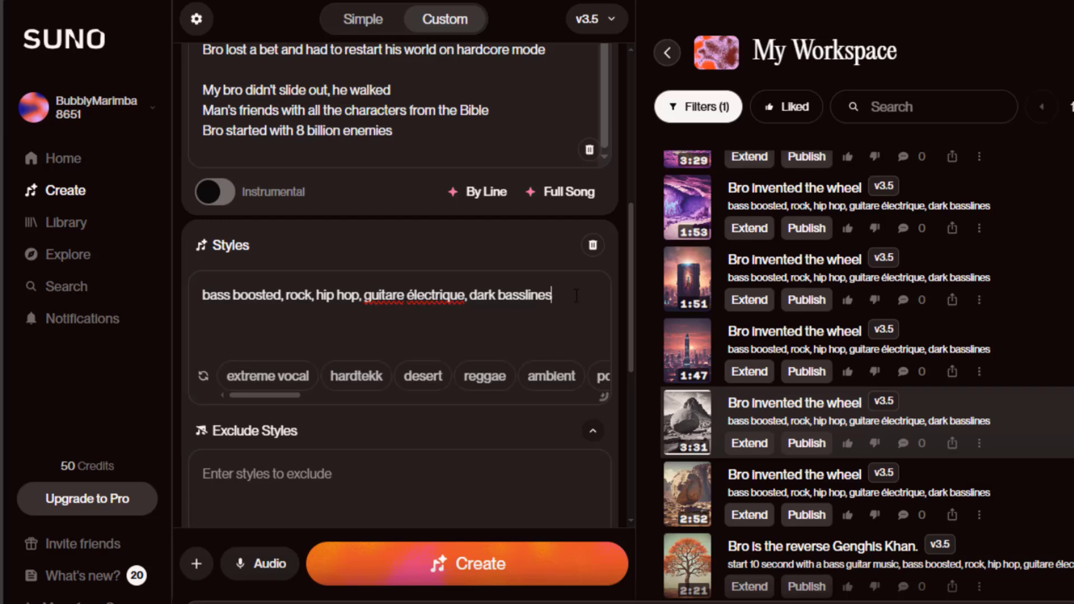
scroll(590, 298, down, 2)
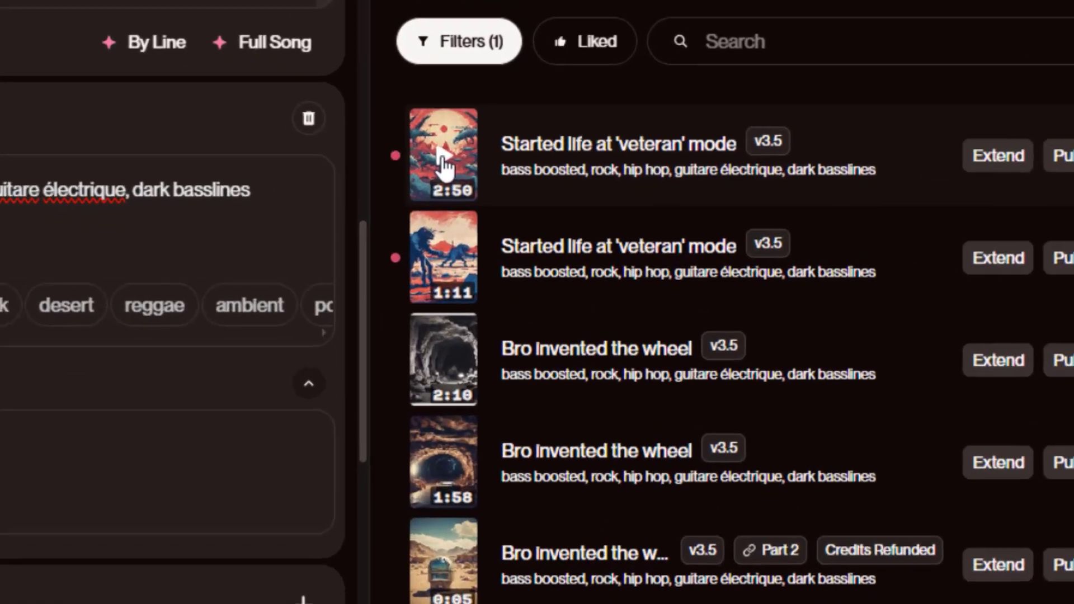
Generate the "Started life at 'veteran' mode" song and download it as MP3 audio
click(552, 266)
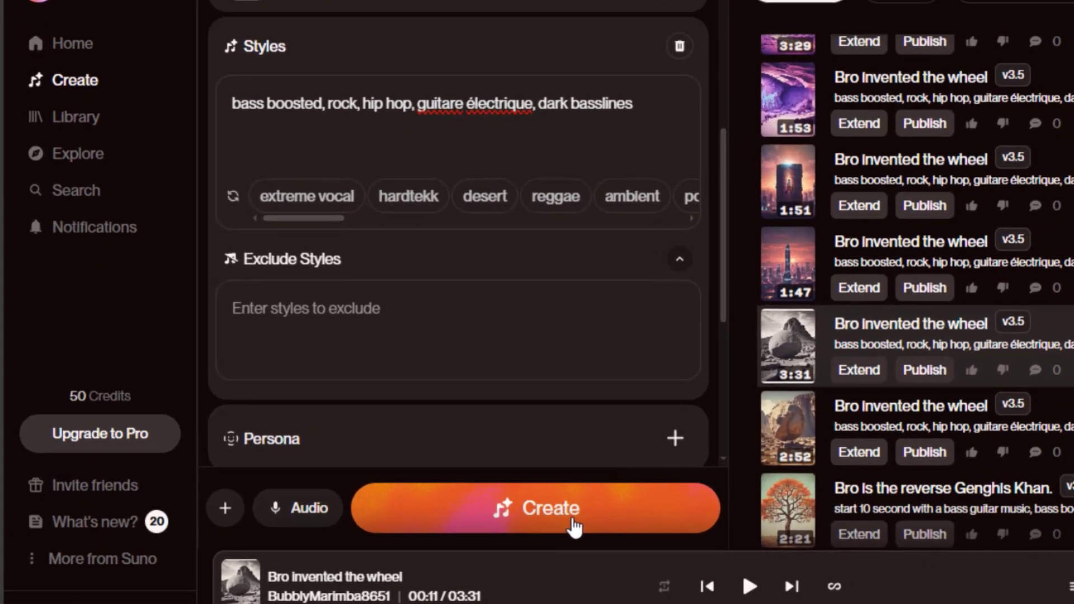
click(578, 525)
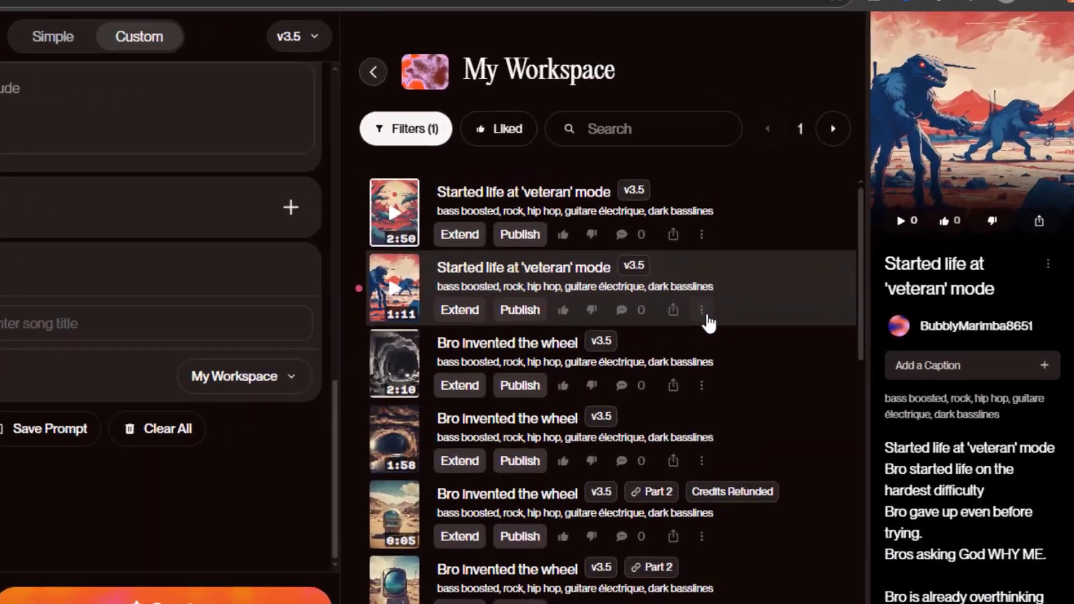
click(781, 280)
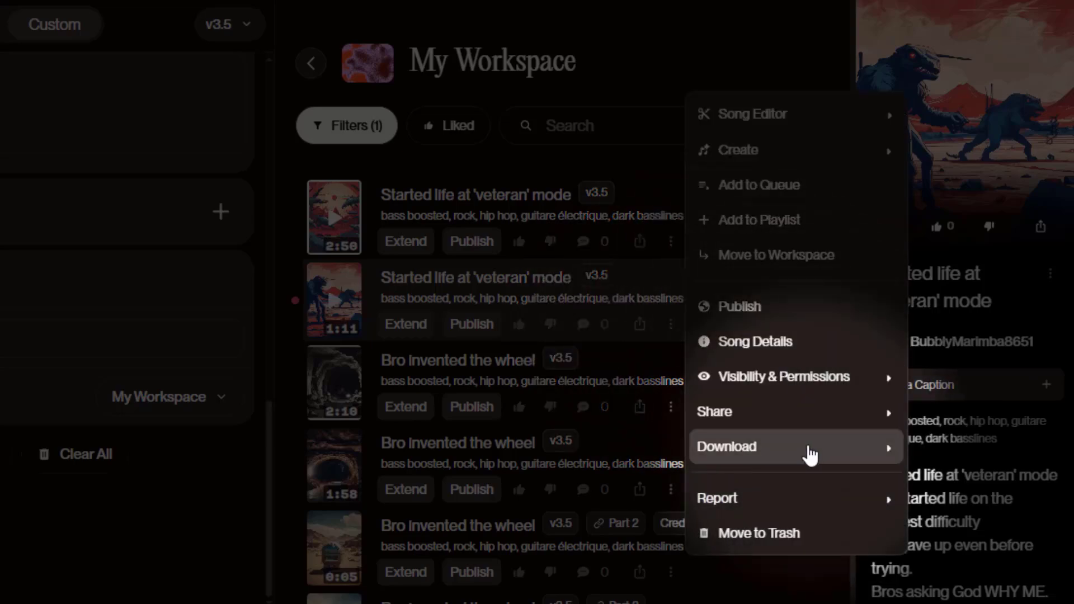
mouse_move(892, 450)
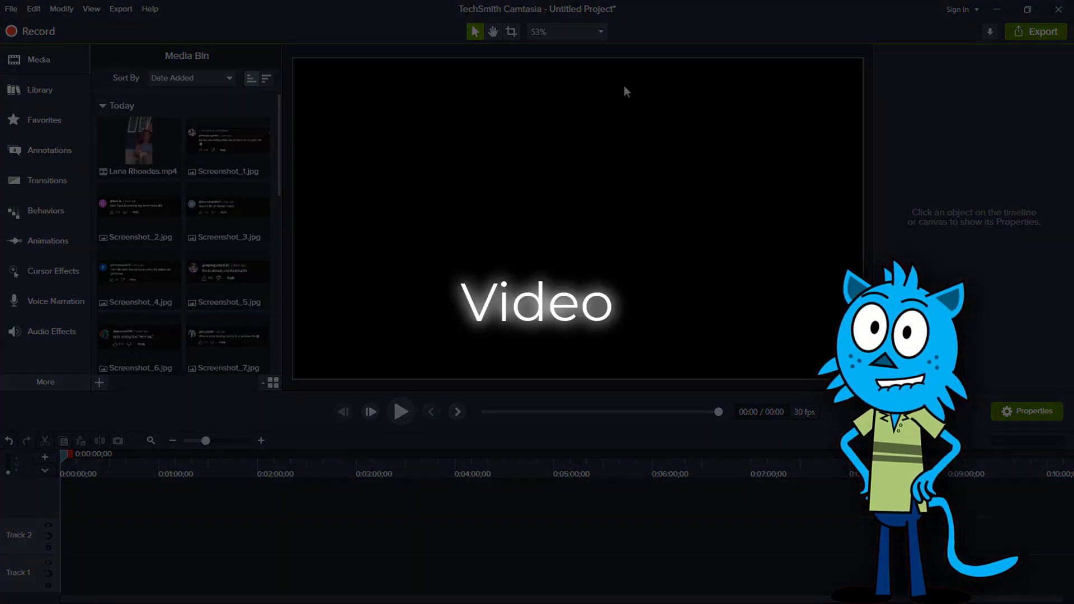
Select the comment clip at 0:44 and add a transition between two comment clips
scroll(248, 291, down, 5)
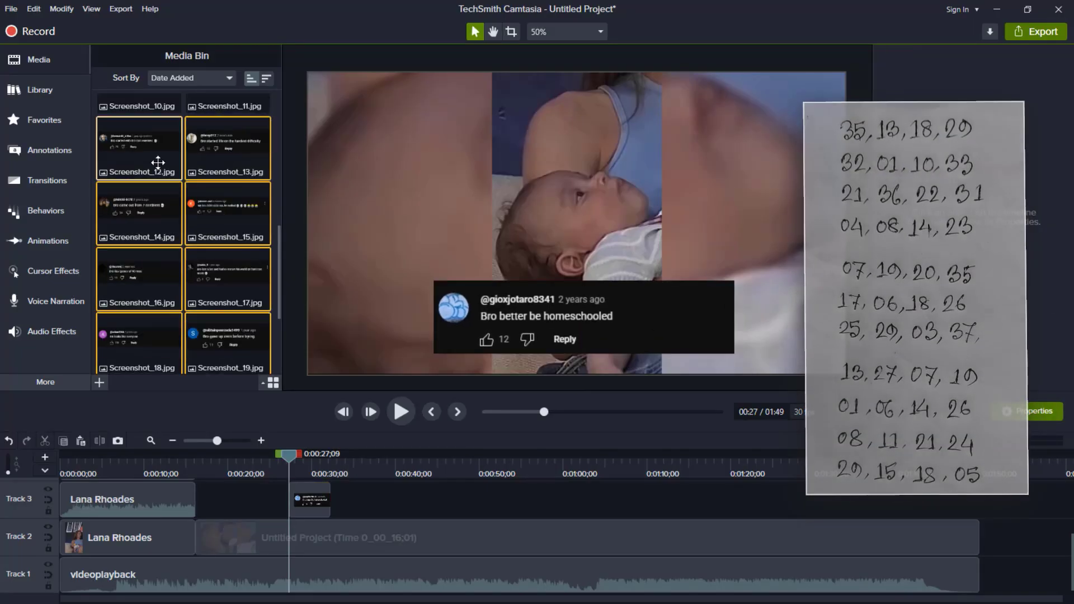
click(763, 363)
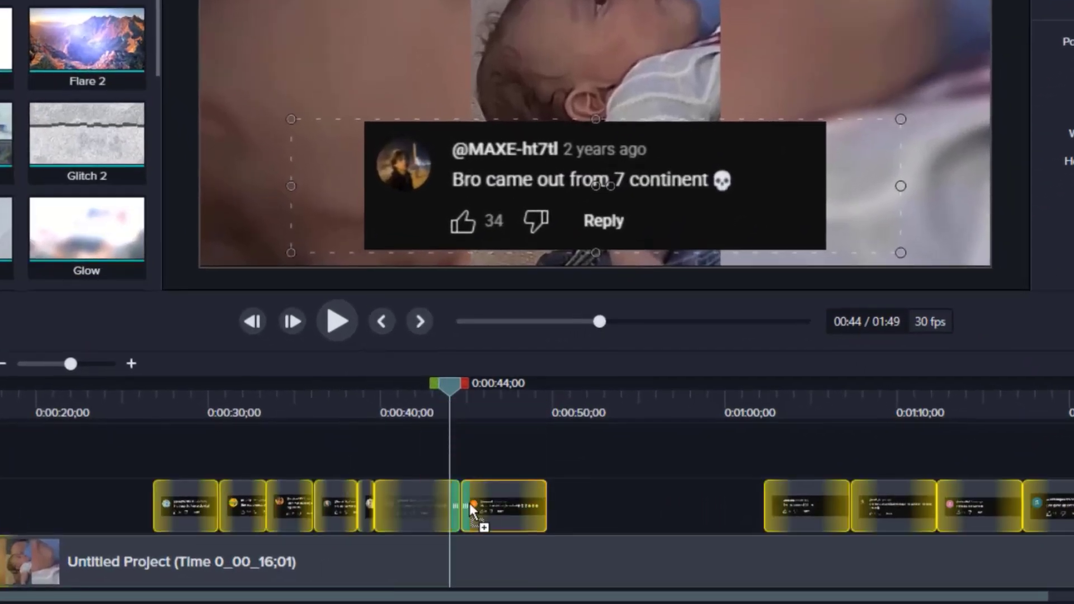
drag(468, 502, 483, 536)
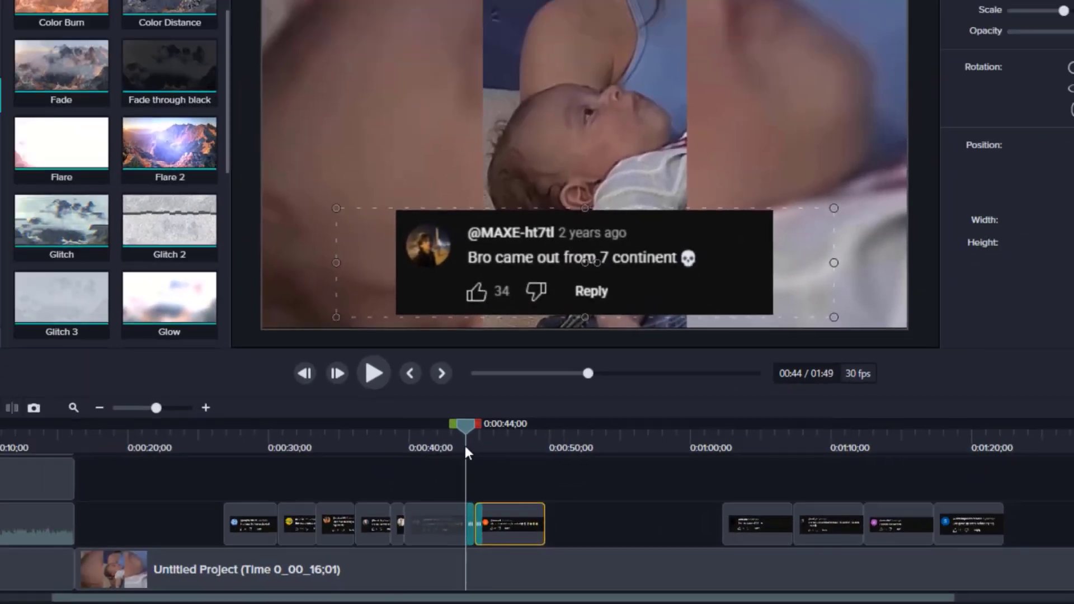